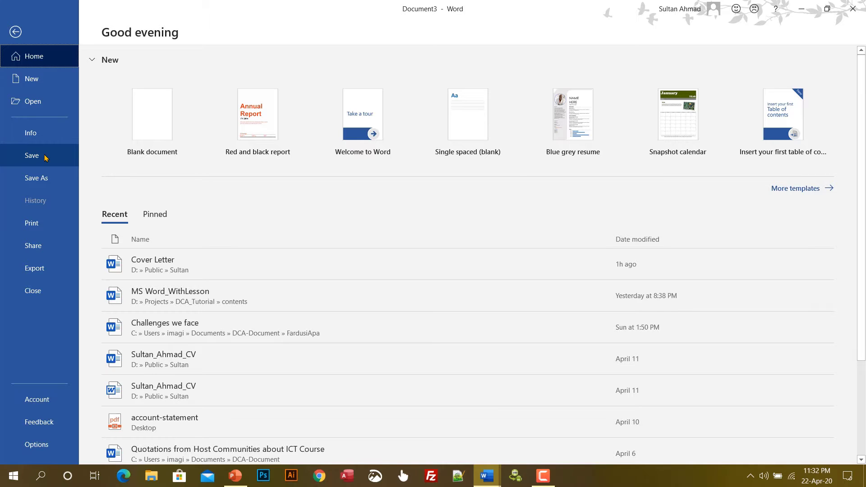
Save the document in the Documents folder on this PC under the file name "My Document Name"
{"action": "left_click", "coordinate": [46, 157]}
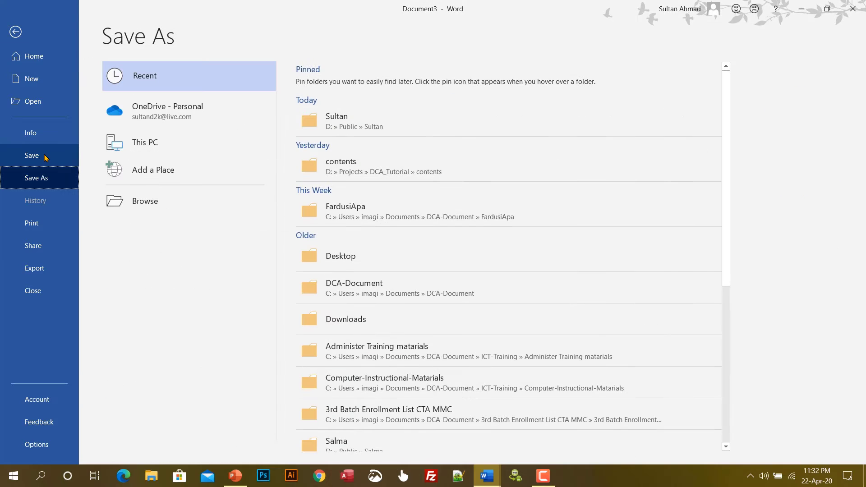
{"action": "left_click", "coordinate": [165, 203]}
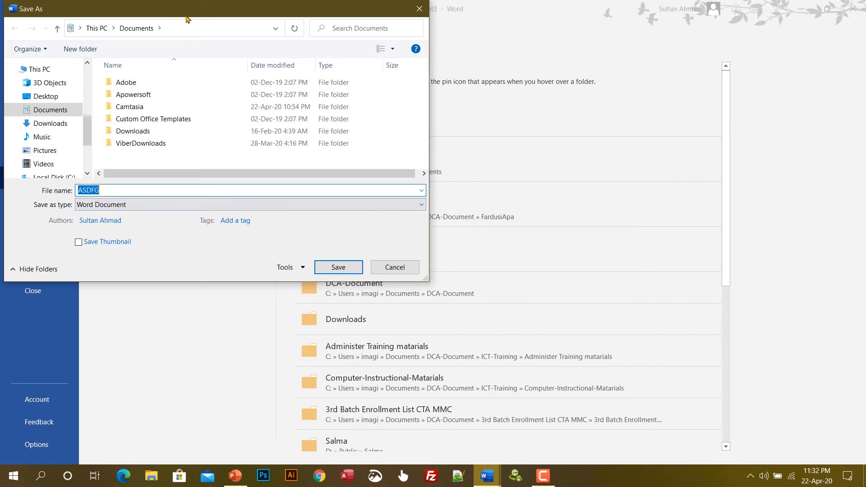
{"action": "left_click_drag", "start_coordinate": [189, 11], "coordinate": [370, 52]}
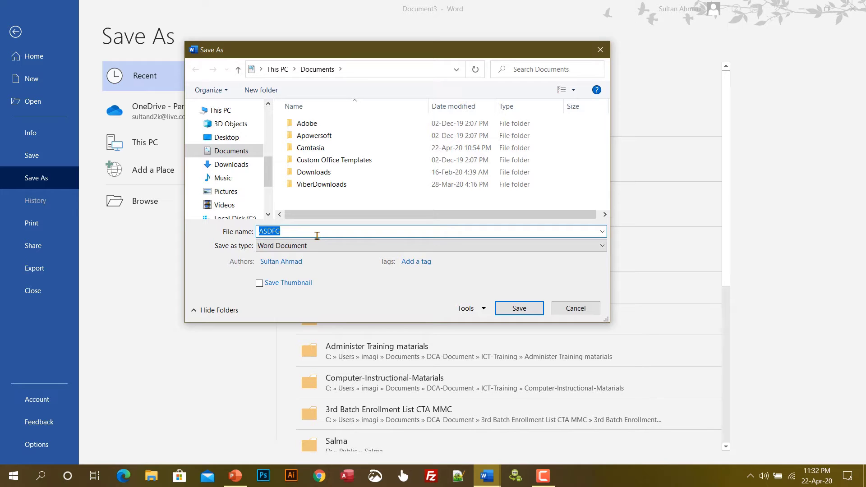
{"action": "type", "text": "My Document Name"}
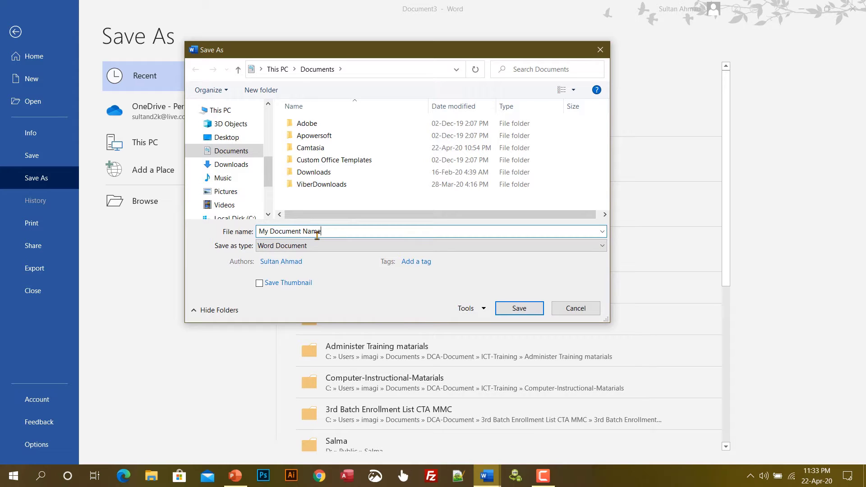
{"action": "left_click", "coordinate": [519, 308]}
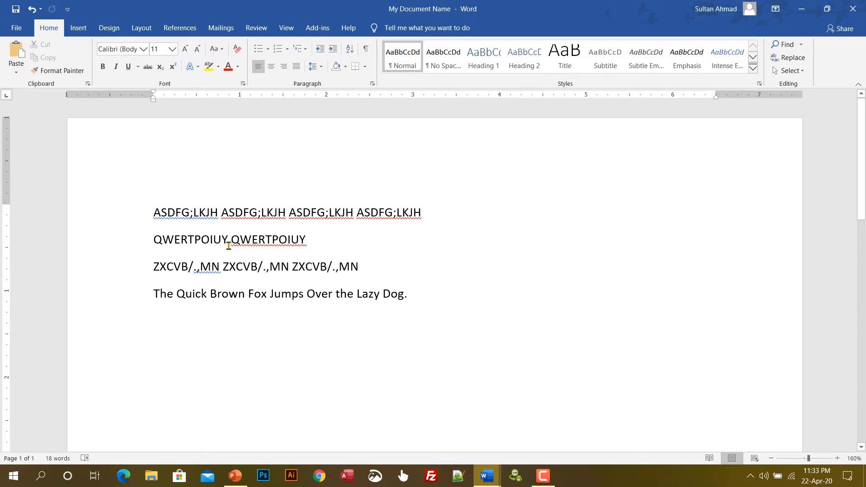
Browse to the Documents folder on this PC and open the file "My Document Name"
{"action": "left_click", "coordinate": [16, 28]}
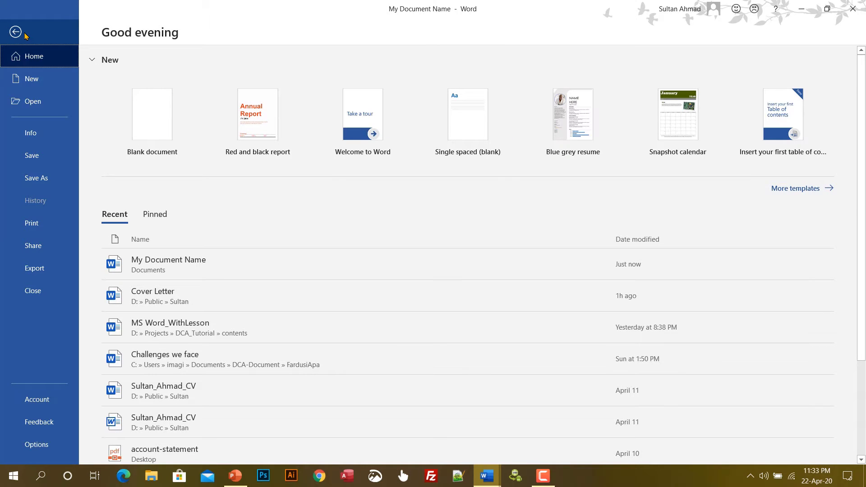
{"action": "left_click", "coordinate": [51, 108]}
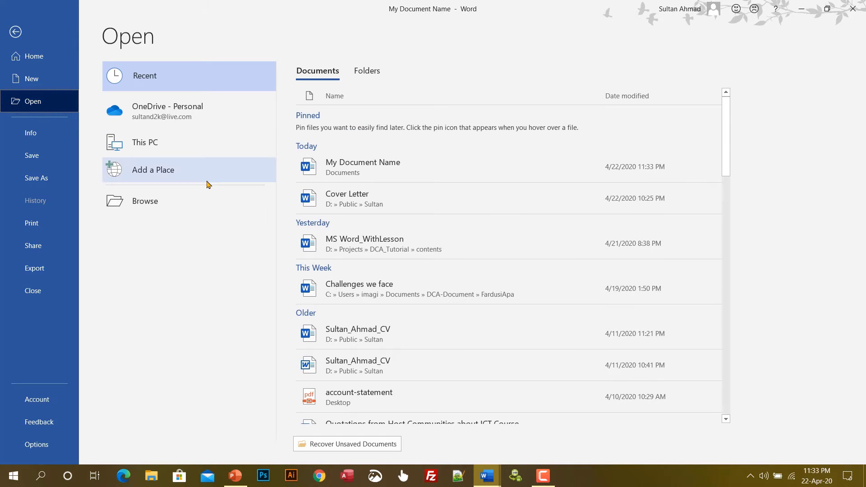
{"action": "left_click", "coordinate": [187, 209]}
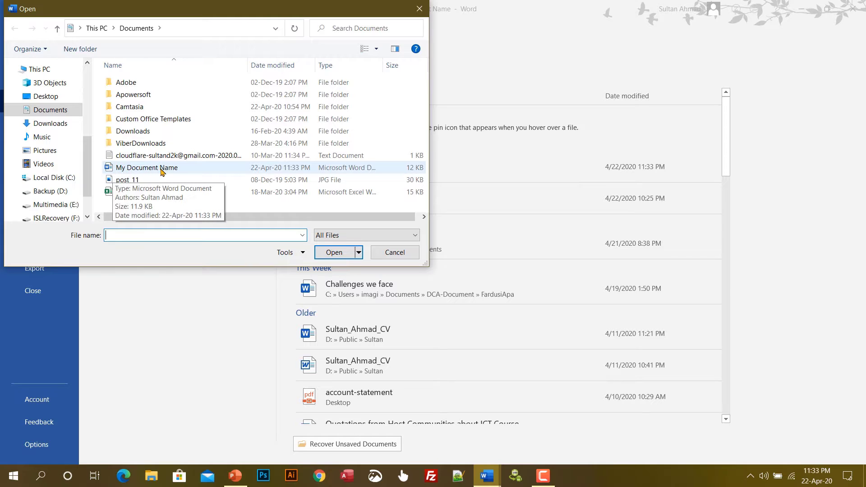
{"action": "left_click", "coordinate": [205, 171]}
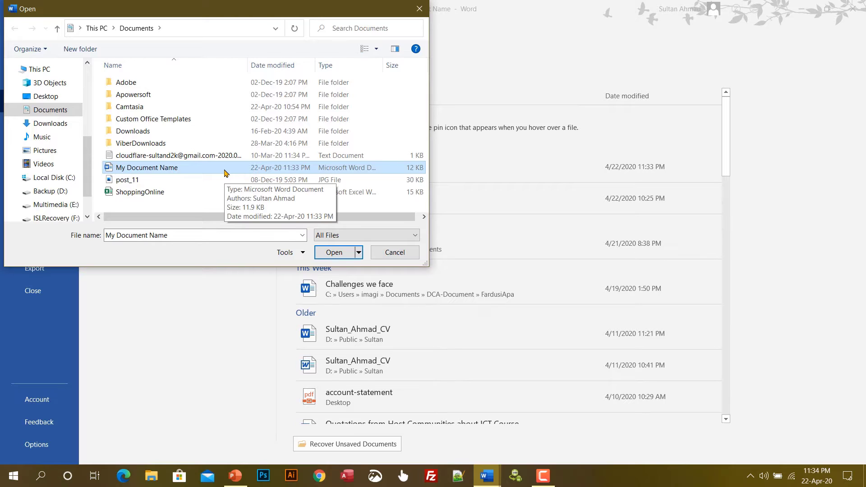
{"action": "left_click", "coordinate": [329, 257]}
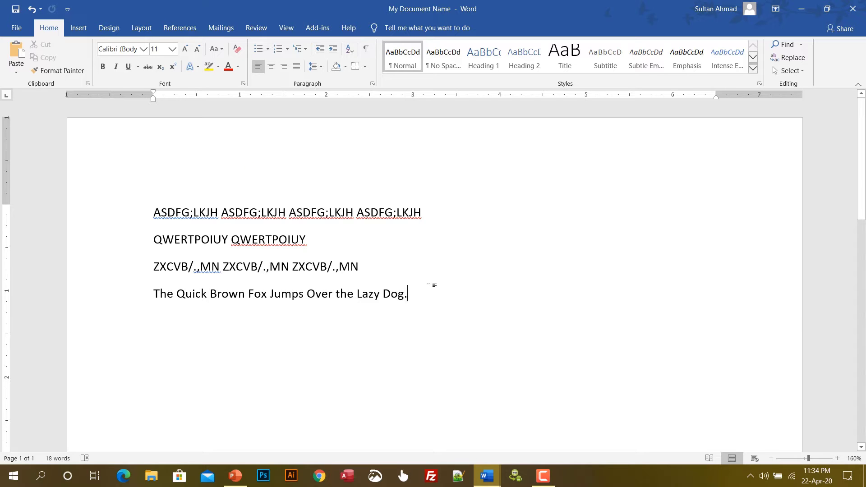
Save "My Document Name" again under its existing name and close it
{"action": "left_click", "coordinate": [18, 29]}
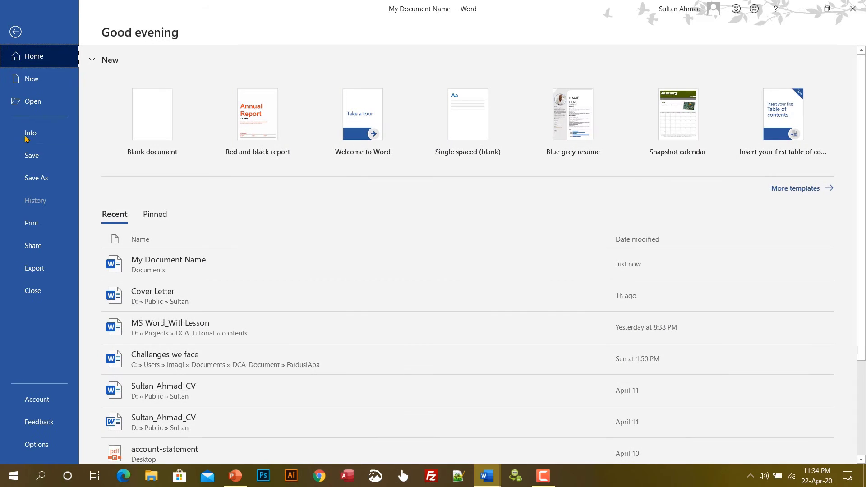
{"action": "left_click", "coordinate": [28, 156]}
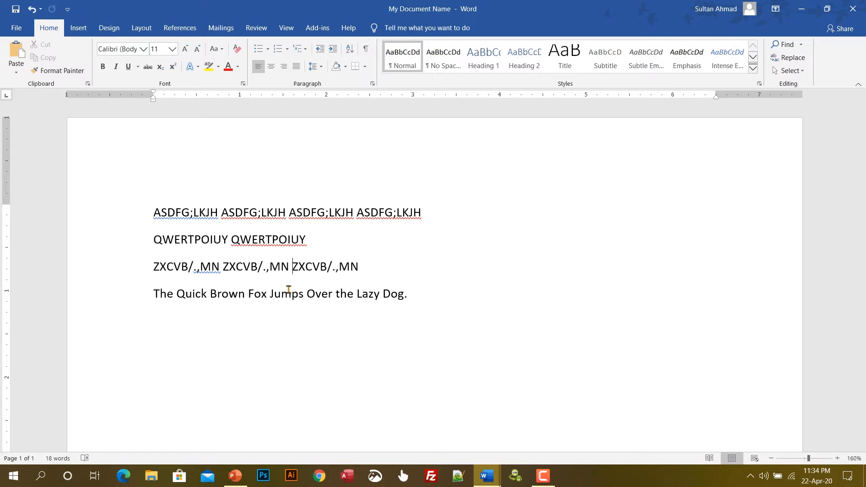
{"action": "left_click", "coordinate": [16, 28]}
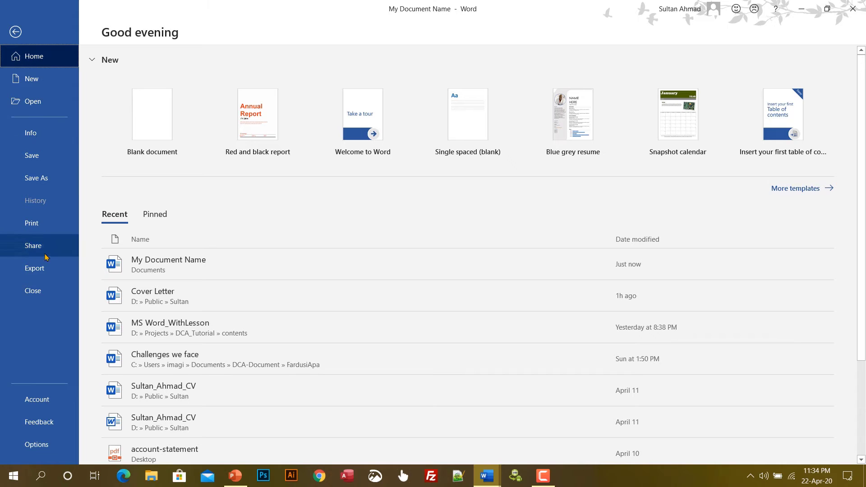
{"action": "left_click", "coordinate": [47, 291]}
Close the empty document Document2
{"action": "key", "text": "ctrl+n"}
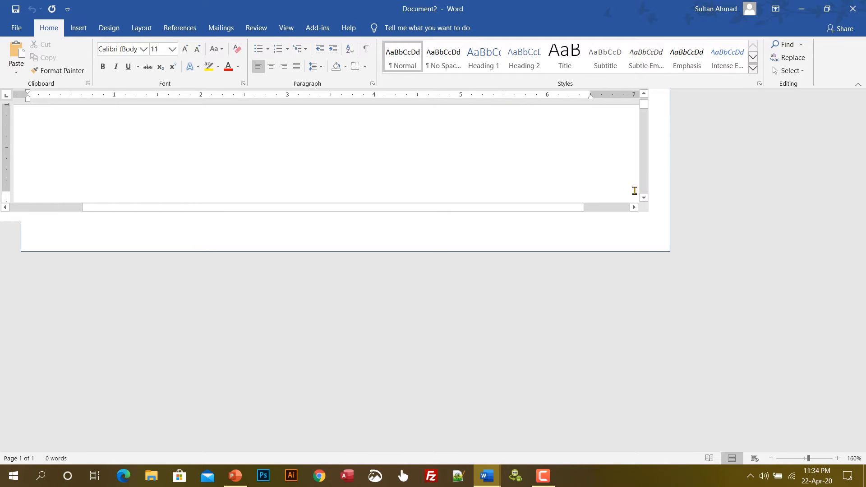
{"action": "scroll", "coordinate": [607, 176], "scroll_direction": "up", "scroll_amount": 1}
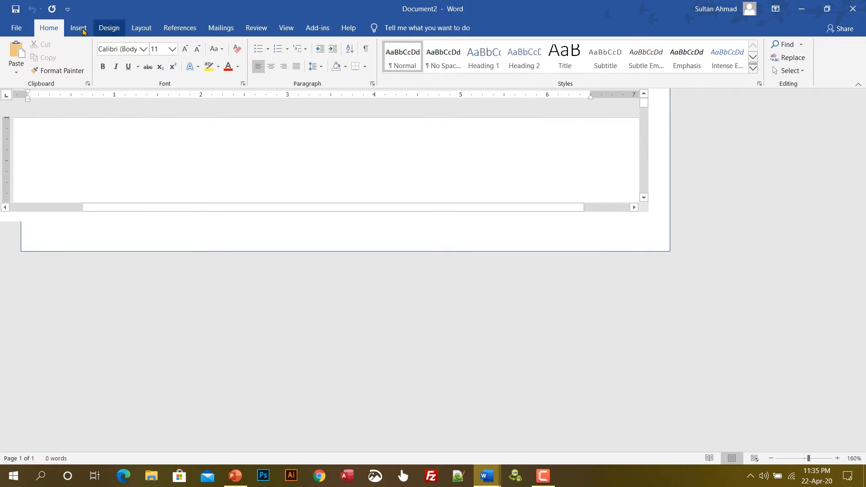
{"action": "left_click", "coordinate": [16, 28]}
{"action": "left_click", "coordinate": [36, 297]}
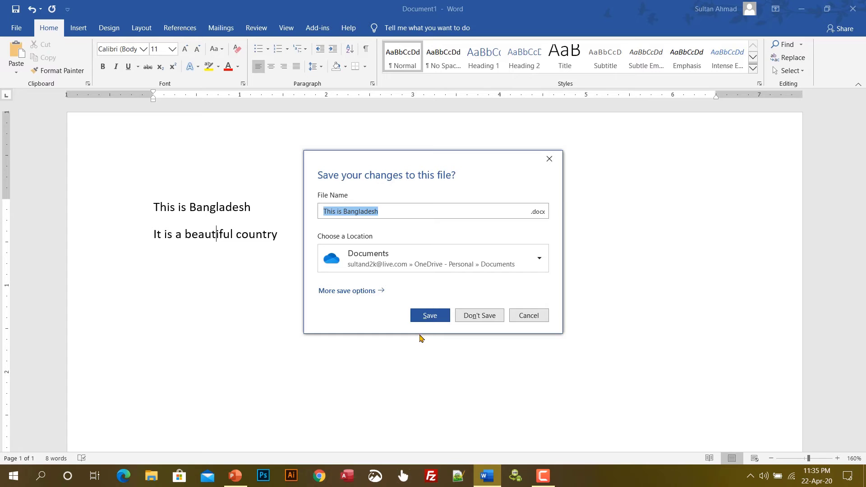
Close the document containing the "This is Bangladesh" text without saving its changes
{"action": "left_click", "coordinate": [534, 318]}
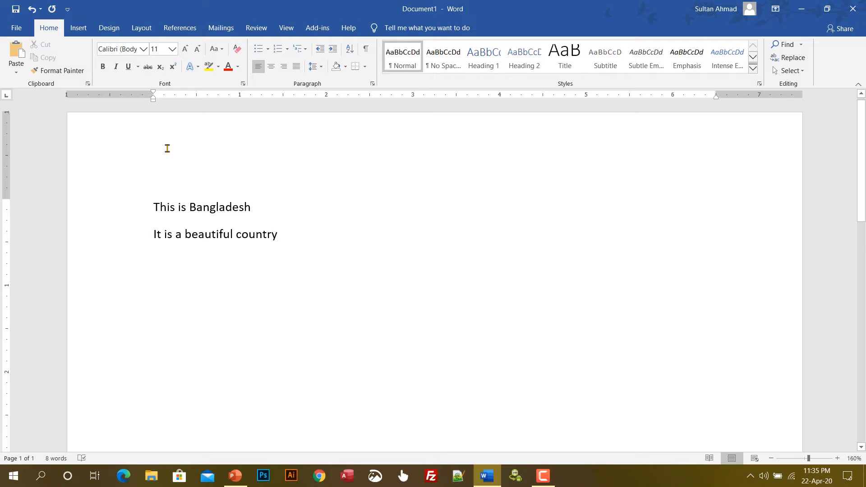
{"action": "left_click", "coordinate": [17, 29]}
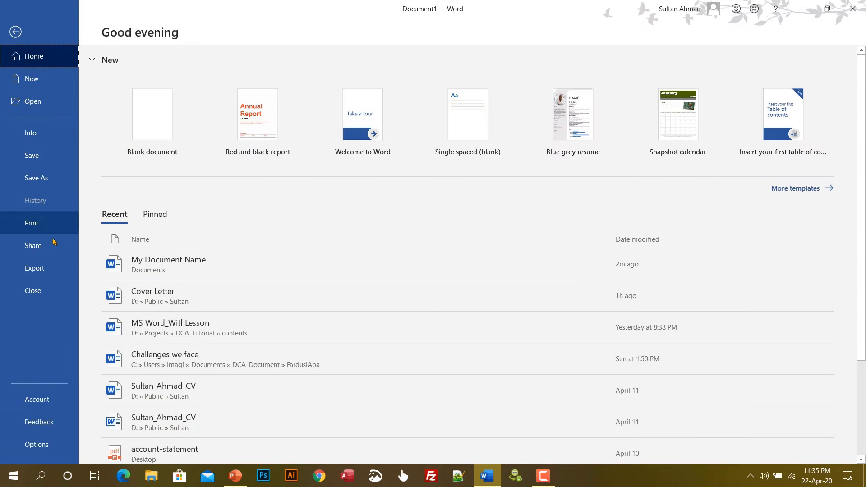
{"action": "left_click", "coordinate": [43, 299]}
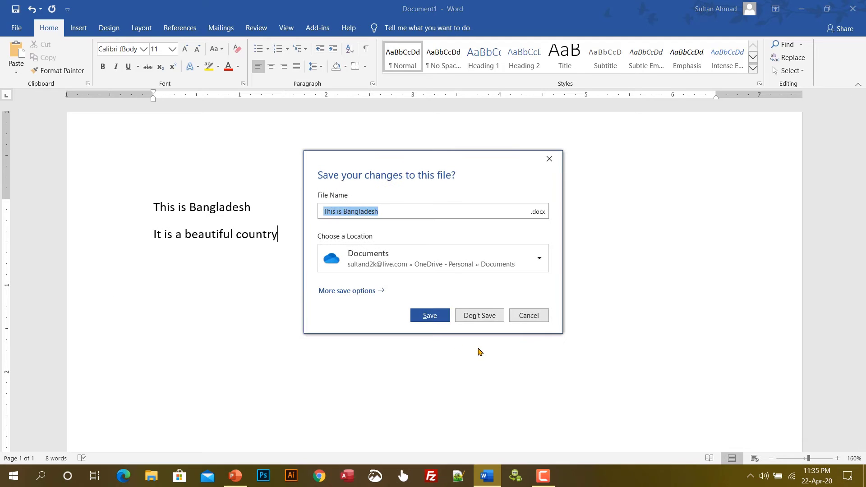
{"action": "left_click", "coordinate": [484, 317]}
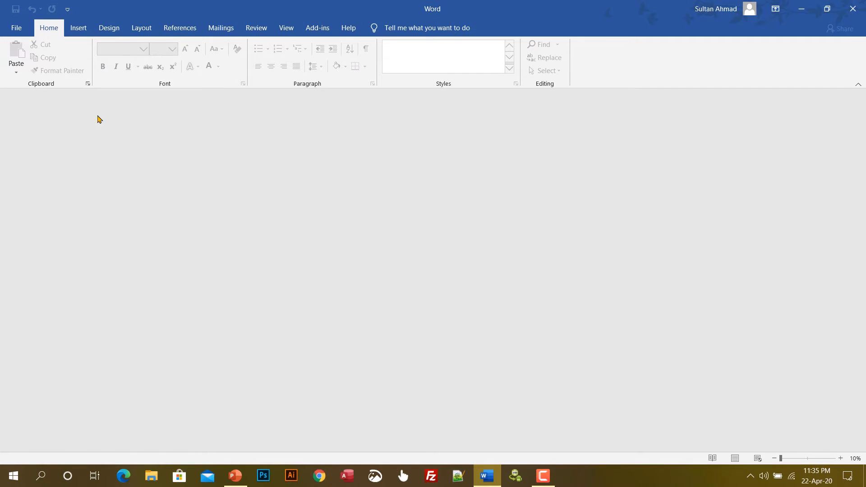
Create a new blank document
{"action": "left_click", "coordinate": [16, 30]}
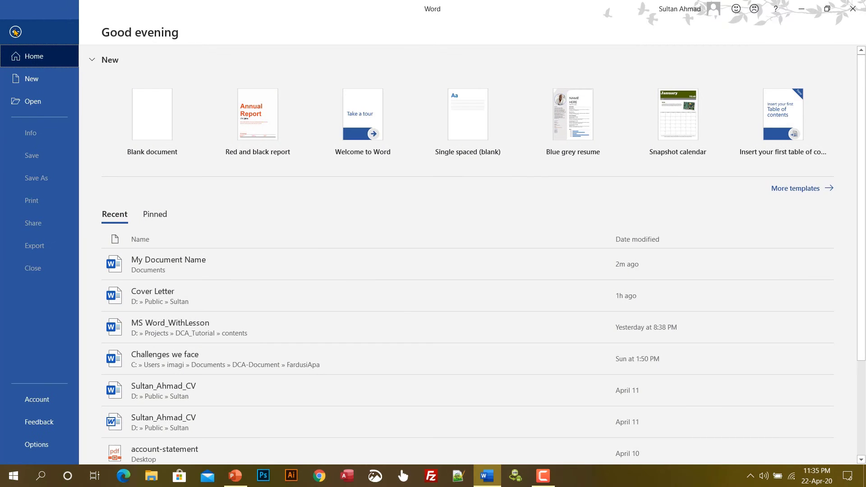
{"action": "left_click", "coordinate": [28, 79]}
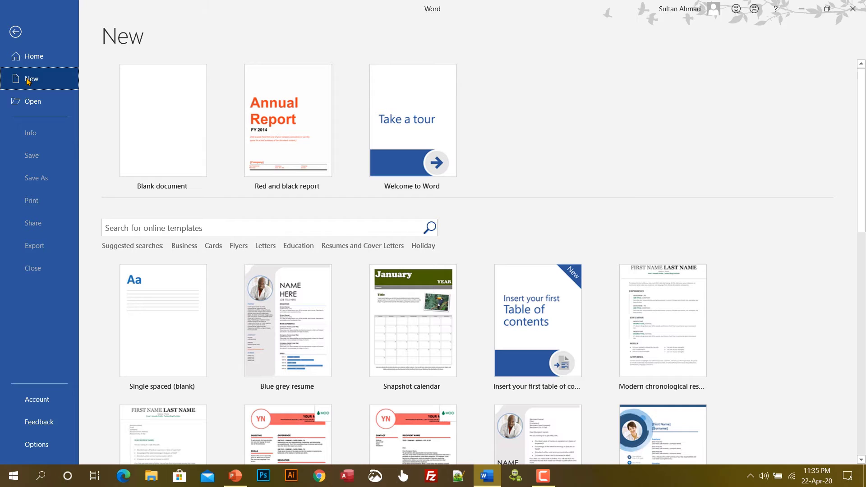
{"action": "left_click", "coordinate": [144, 117]}
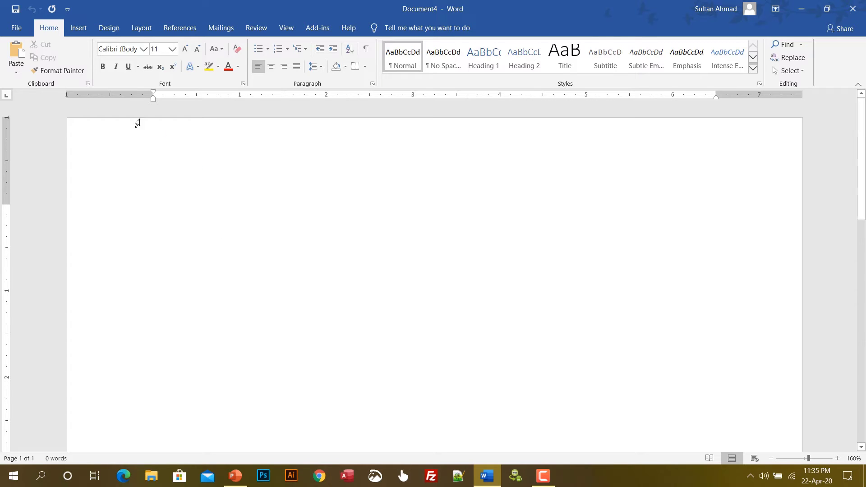
Close the new blank document while keeping the program running
{"action": "left_click", "coordinate": [17, 29]}
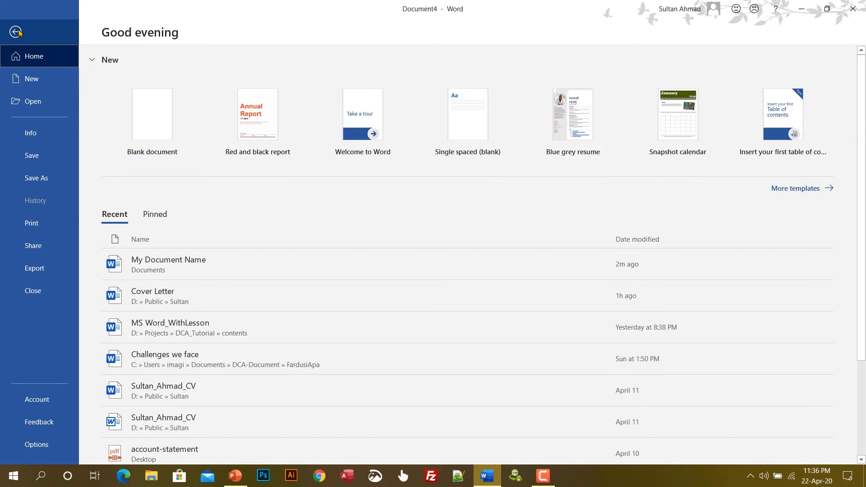
{"action": "left_click", "coordinate": [16, 31]}
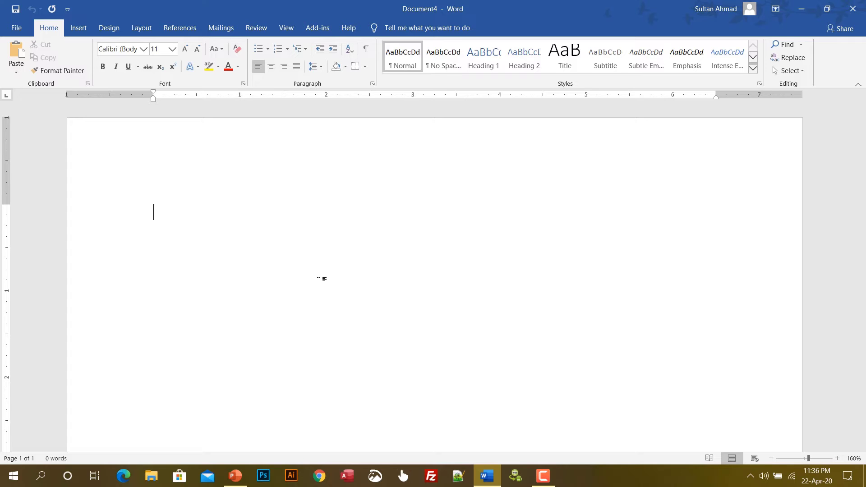
{"action": "left_click", "coordinate": [17, 28]}
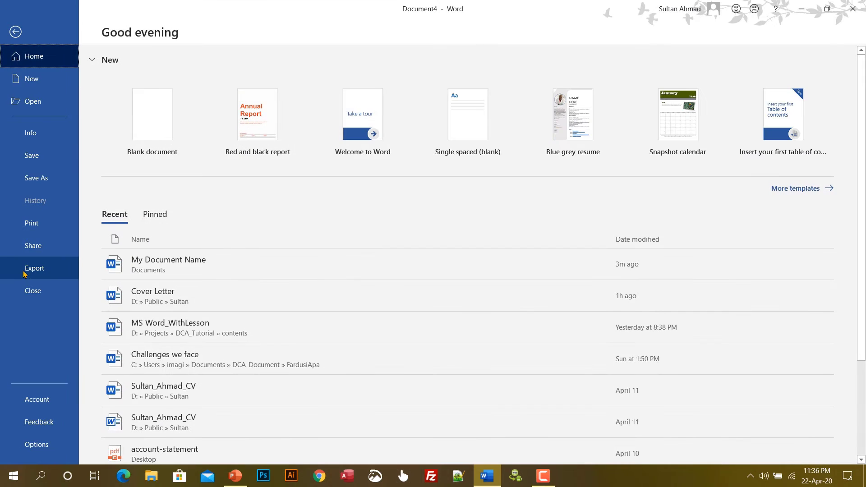
{"action": "left_click", "coordinate": [30, 291]}
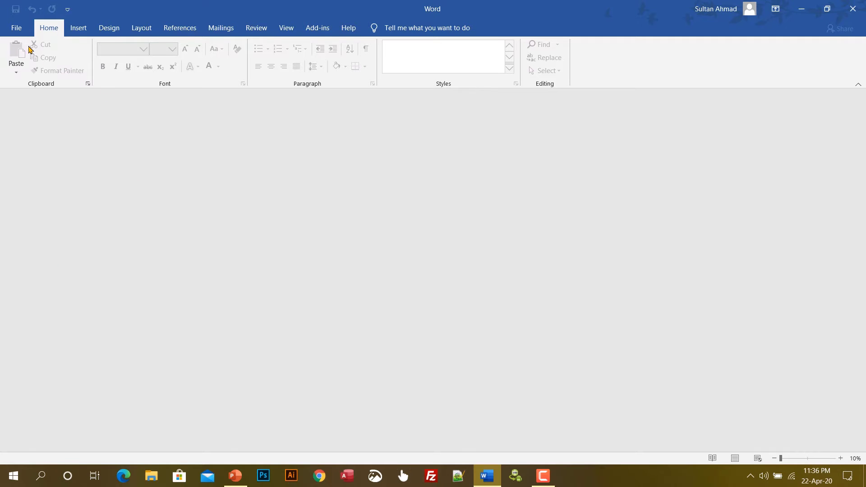
Exit the word processor by closing its empty program window
{"action": "left_click", "coordinate": [16, 29]}
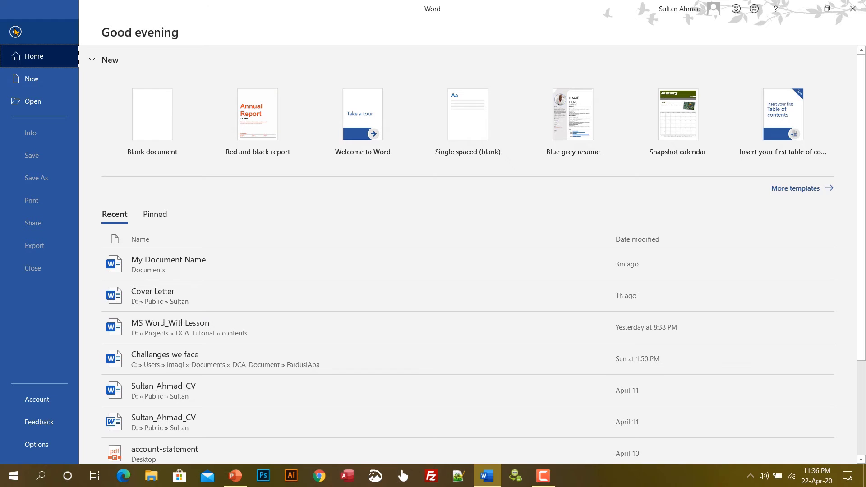
{"action": "left_click", "coordinate": [15, 31]}
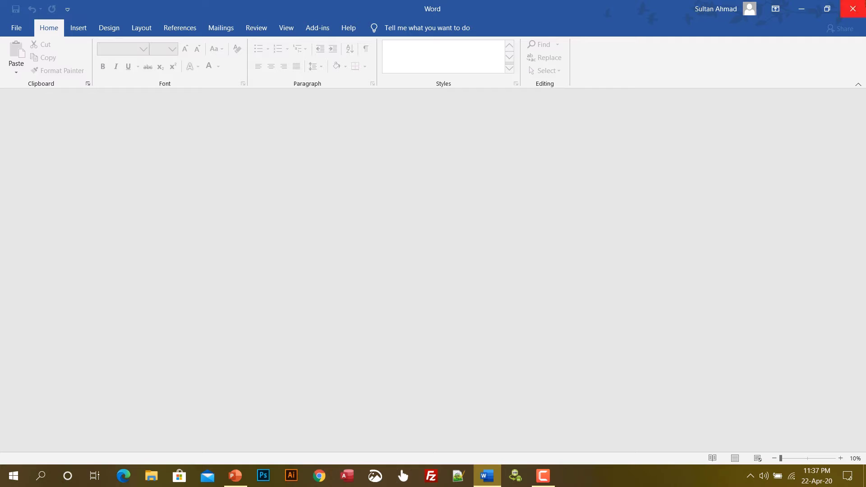
{"action": "left_click", "coordinate": [858, 10]}
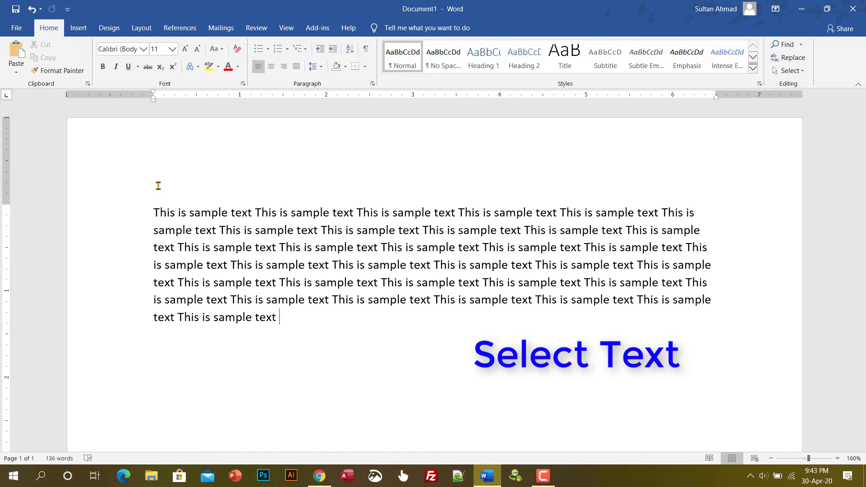
Select text one character at a time from the start of the paragraph into the second "This is sample text" phrase
{"action": "left_click", "coordinate": [150, 212]}
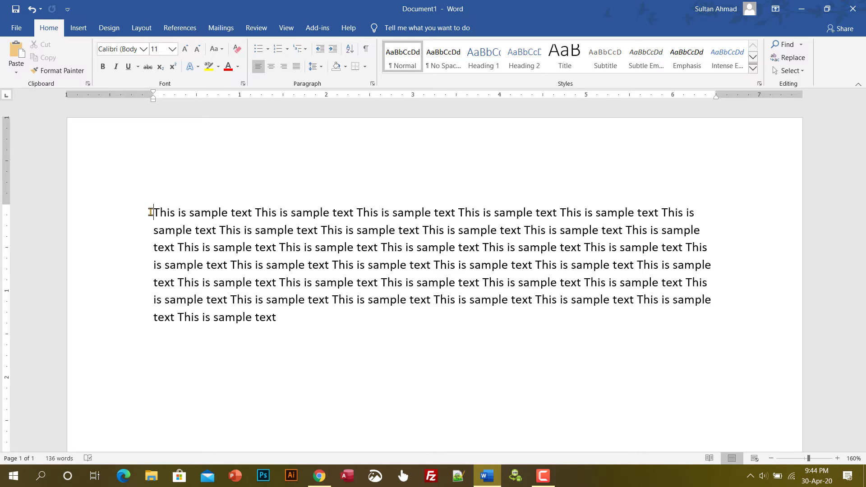
{"action": "key", "text": "shift+Right"}
{"action": "key", "text": "shift+Right"}
{"action": "key", "text": "shift+Right"}
{"action": "key", "text": "shift+Right"}
{"action": "key", "text": "shift+Right"}
{"action": "key", "text": "shift+Right"}
{"action": "key", "text": "shift+Right"}
{"action": "key", "text": "shift+Right"}
{"action": "key", "text": "shift+Right"}
{"action": "key", "text": "shift+Right"}
{"action": "key", "text": "shift+Right"}
{"action": "key", "text": "shift+Right"}
{"action": "key", "text": "shift+Right"}
{"action": "key", "text": "shift+Right"}
{"action": "key", "text": "shift+Right"}
{"action": "key", "text": "shift+Right"}
{"action": "key", "text": "shift+Right"}
{"action": "key", "text": "shift+Right"}
{"action": "key", "text": "shift+Right"}
{"action": "key", "text": "shift+Right"}
{"action": "key", "text": "shift+Right"}
{"action": "key", "text": "shift+Right"}
{"action": "key", "text": "shift+Right"}
{"action": "key", "text": "shift+Right"}
{"action": "key", "text": "shift+Right"}
{"action": "key", "text": "shift+Right"}
{"action": "key", "text": "shift+Right"}
{"action": "key", "text": "shift+Right"}
{"action": "key", "text": "shift+Right"}
{"action": "key", "text": "shift+Right"}
{"action": "key", "text": "shift+Right"}
{"action": "key", "text": "shift+Right"}
{"action": "key", "text": "shift+Right"}
{"action": "key", "text": "shift+Right"}
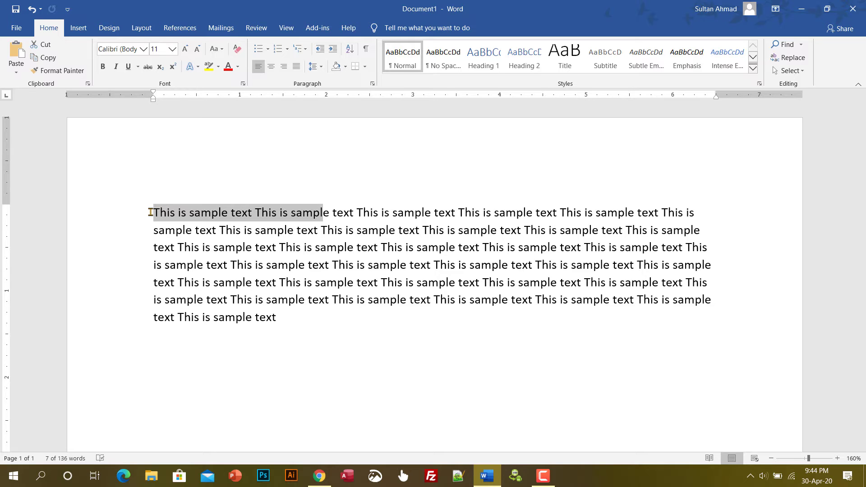
{"action": "key", "text": "shift+Right"}
{"action": "key", "text": "shift+Right"}
{"action": "key", "text": "shift+Right"}
{"action": "key", "text": "shift+Right"}
Extend the text selection downward line by line until it reaches the paragraph's fifth line
{"action": "key", "text": "shift+Down"}
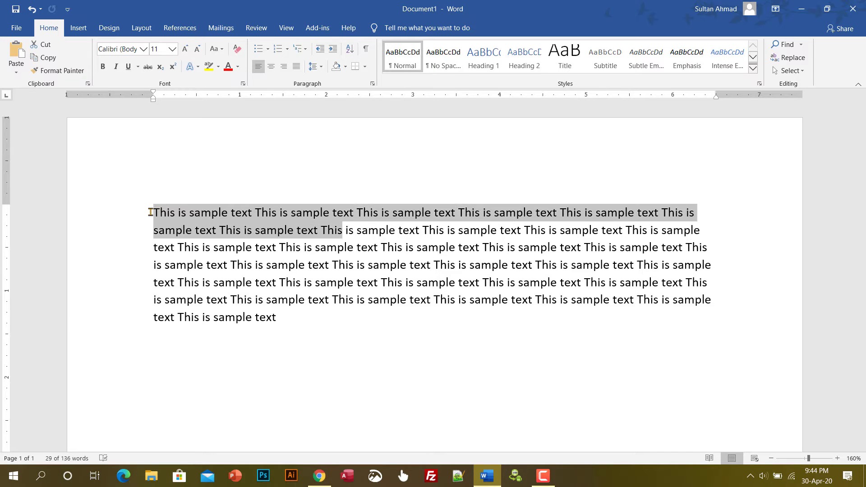
{"action": "key", "text": "shift+Down"}
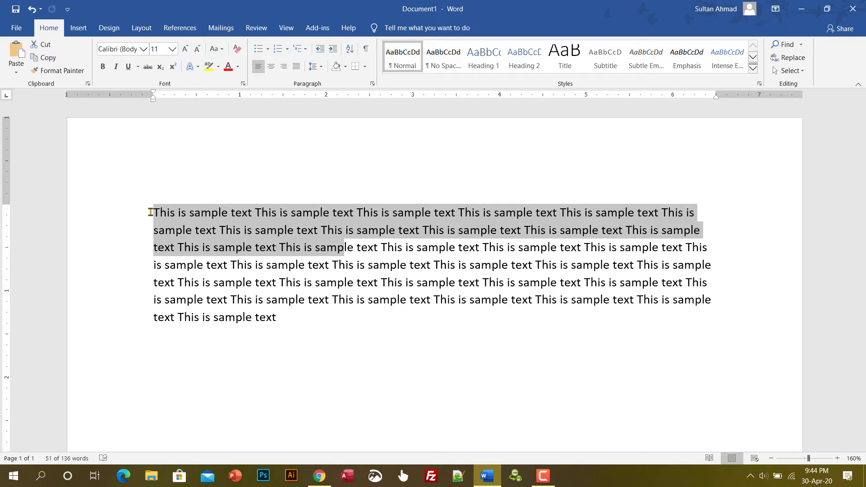
{"action": "key", "text": "shift+Down"}
{"action": "key", "text": "shift+Down"}
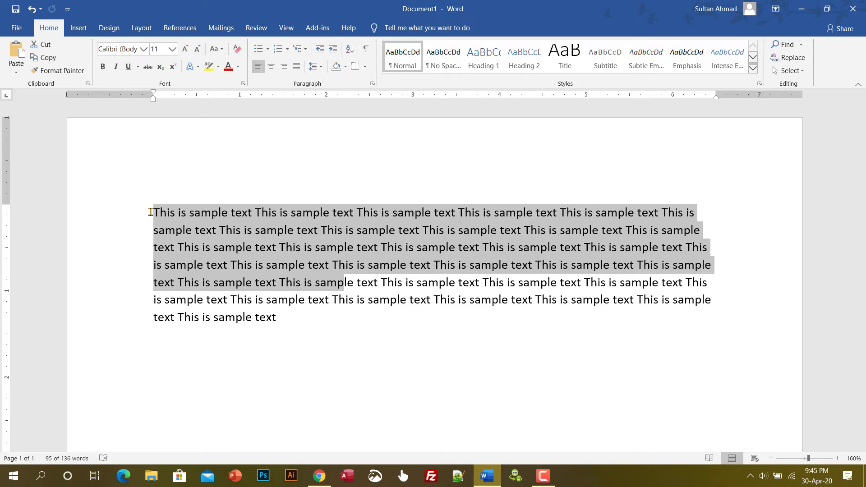
Shrink the text selection to the paragraph's fourth line and adjust its end character by character to just after "This"
{"action": "key", "text": "shift+Up"}
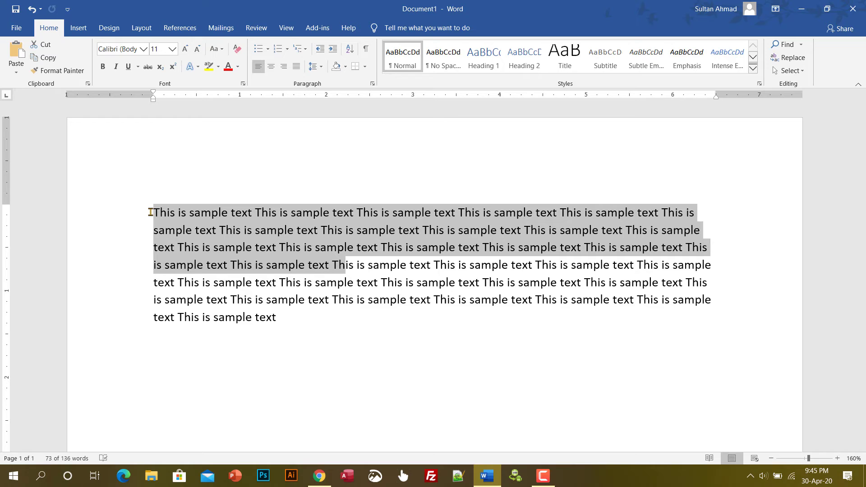
{"action": "key", "text": "shift+Left"}
{"action": "key", "text": "shift+Left"}
{"action": "key", "text": "shift+Left"}
{"action": "key", "text": "shift+Left"}
{"action": "key", "text": "shift+Left"}
{"action": "key", "text": "shift+Right"}
{"action": "key", "text": "shift+Right"}
{"action": "key", "text": "shift+Right"}
{"action": "key", "text": "shift+Right"}
{"action": "key", "text": "shift+Right"}
{"action": "key", "text": "shift+Right"}
{"action": "key", "text": "shift+Right"}
{"action": "key", "text": "shift+Right"}
{"action": "key", "text": "shift+Right"}
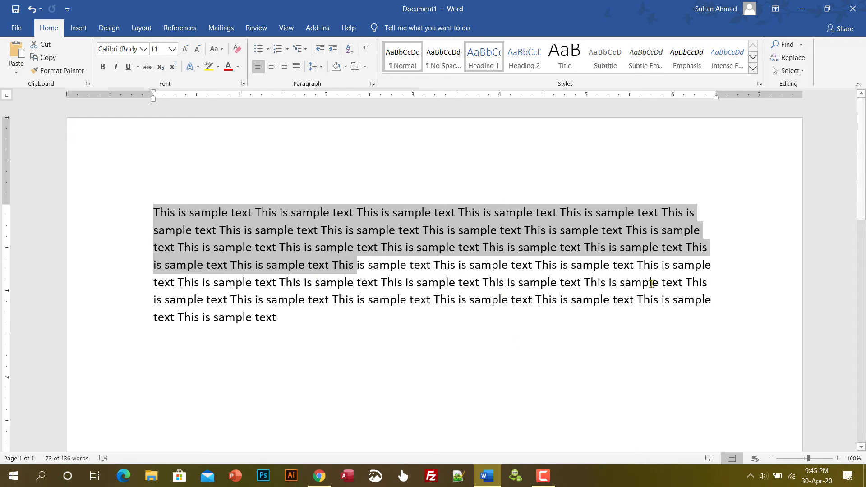
Clear the current selection and select the whole paragraph from its first character to its end
{"action": "left_click", "coordinate": [433, 280]}
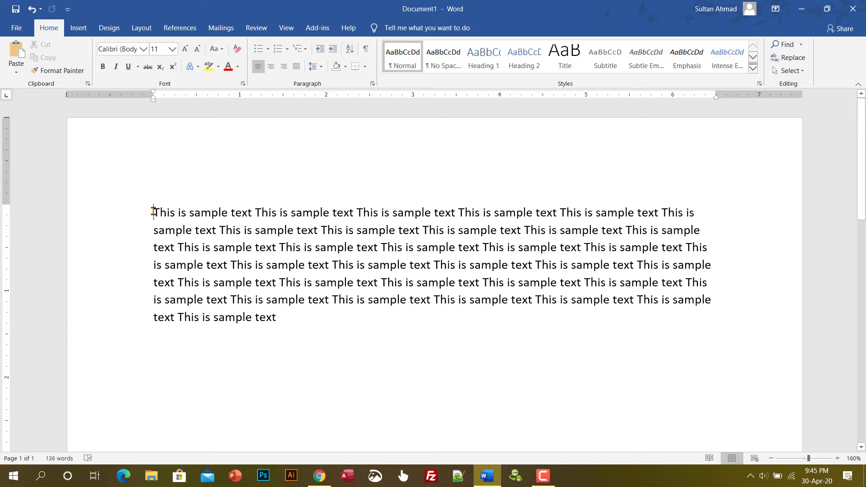
{"action": "left_click_drag", "start_coordinate": [153, 211], "coordinate": [613, 218]}
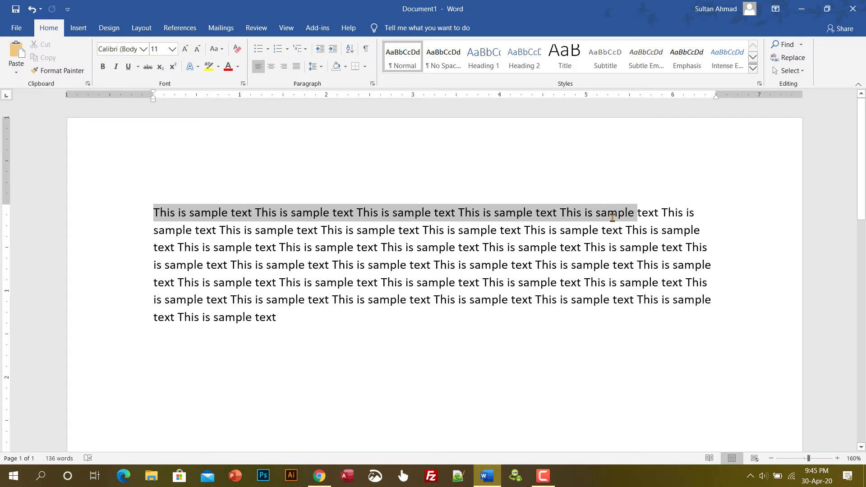
{"action": "left_click_drag", "start_coordinate": [612, 218], "coordinate": [394, 323]}
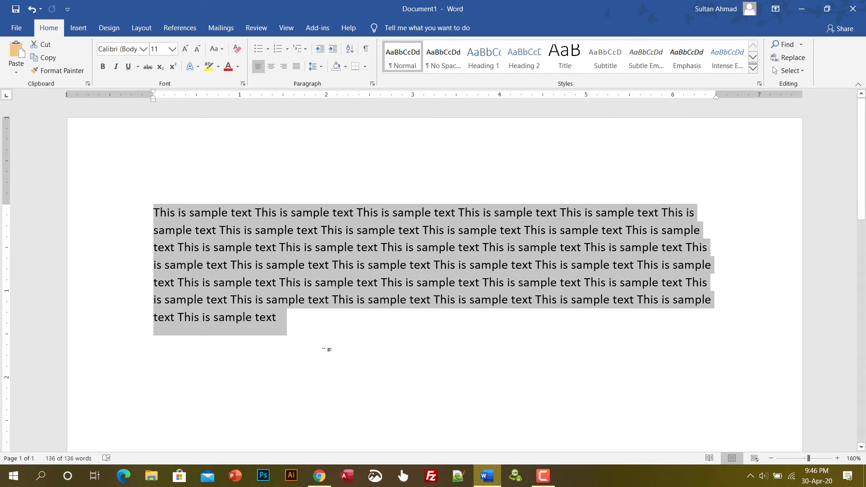
Add the misspelled word "Aple" at the end of the paragraph and correct it to "Apple" by inserting the missing letter
{"action": "left_click", "coordinate": [321, 334]}
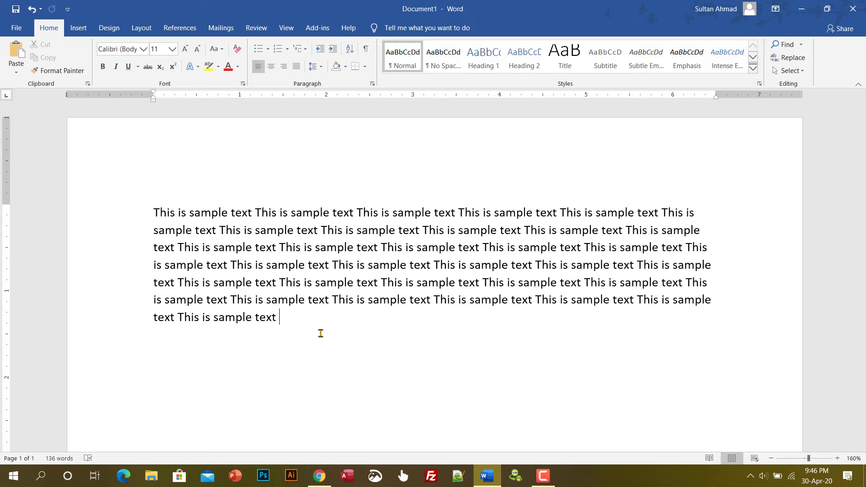
{"action": "type", "text": "Apl"}
{"action": "type", "text": "e"}
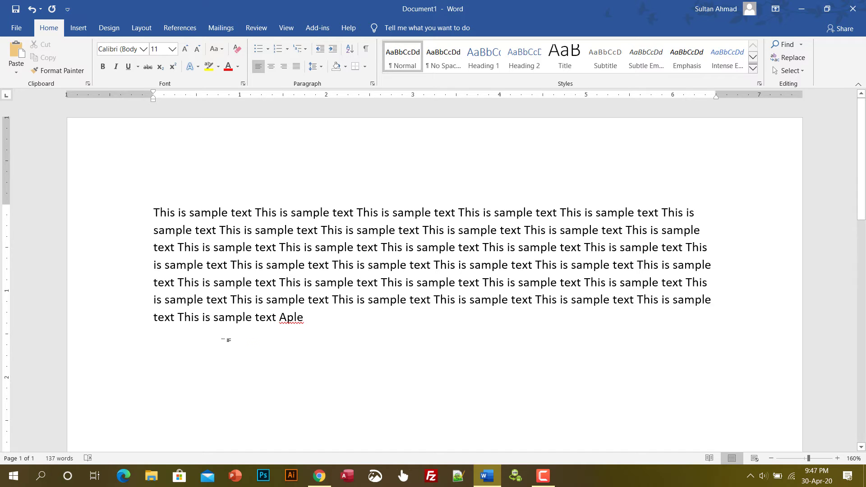
{"action": "left_click", "coordinate": [297, 318]}
{"action": "left_click", "coordinate": [293, 317]}
{"action": "type", "text": "p"}
Add the misspelled word "semple" after "Apple" and replace it with the spelling suggestion "sample"
{"action": "type", "text": "s"}
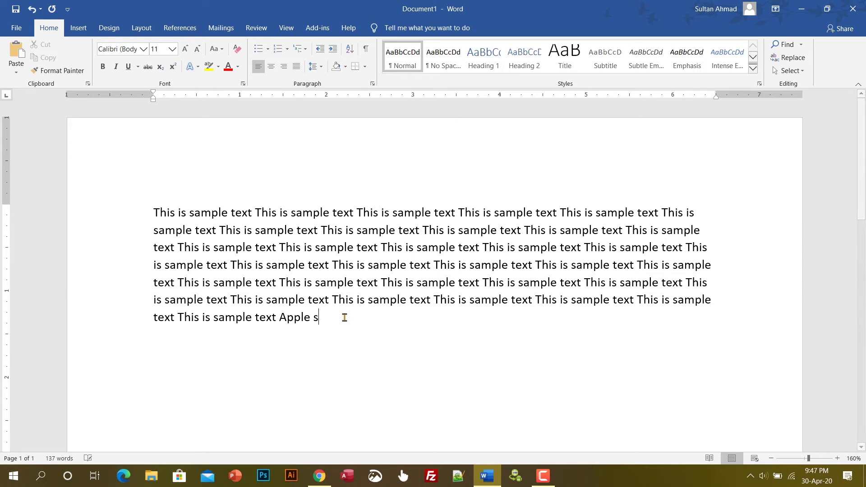
{"action": "type", "text": "em"}
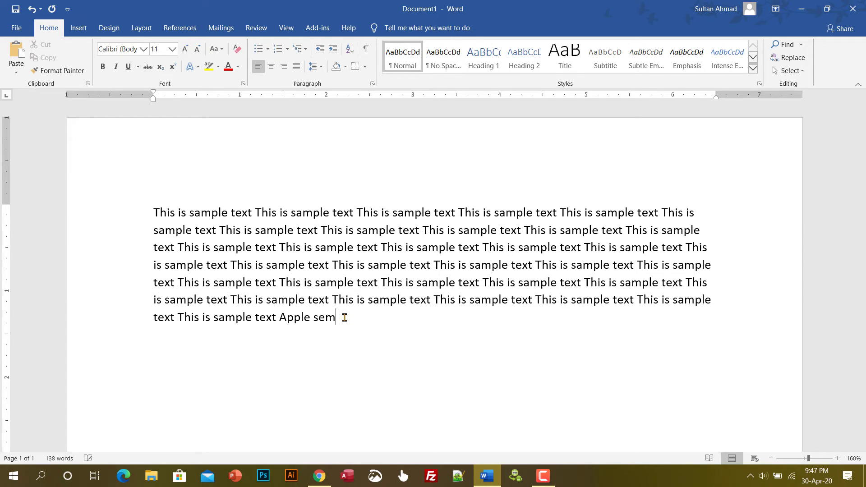
{"action": "type", "text": "ple"}
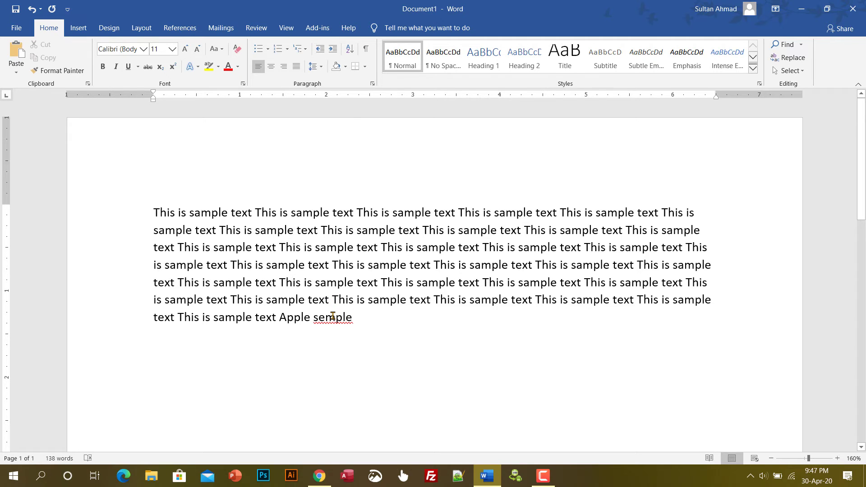
{"action": "right_click", "coordinate": [333, 317]}
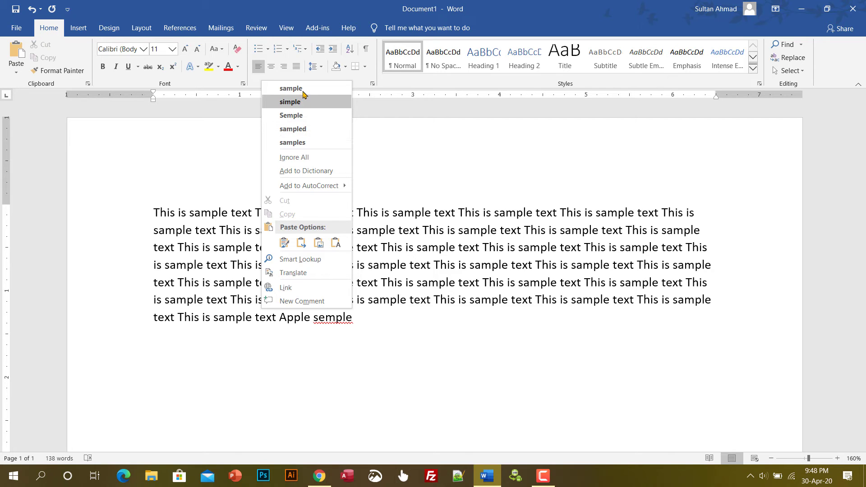
{"action": "left_click", "coordinate": [303, 93]}
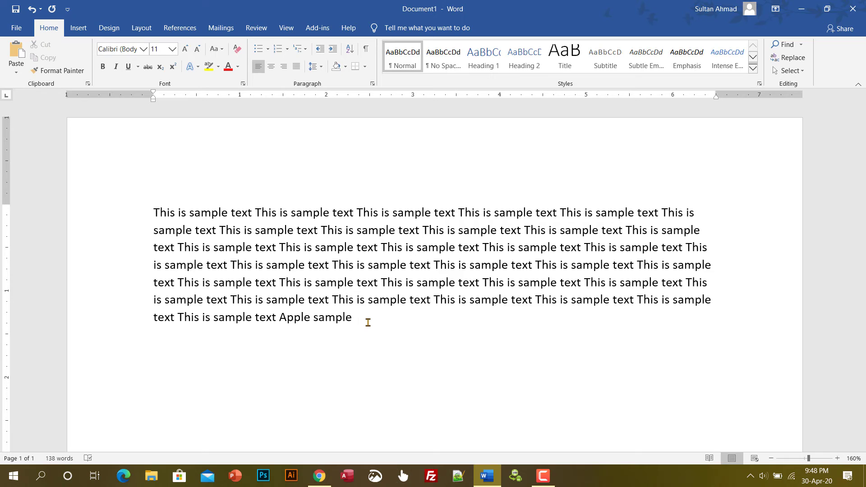
Add two similarly spelled personal names after "Apple sample", correcting the wrong letter in the first one
{"action": "type", "text": "Rahm"}
{"action": "key", "text": "BackSpace"}
{"action": "type", "text": "nama"}
{"action": "type", "text": "Rahnuma"}
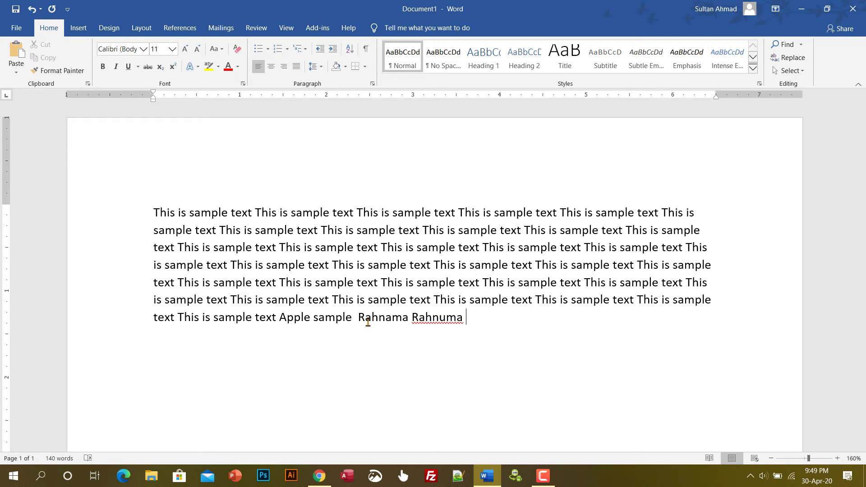
Add the flagged second name to the spelling dictionary and append a third, lowercase name at the end of the paragraph
{"action": "left_click", "coordinate": [440, 319]}
{"action": "right_click", "coordinate": [442, 320]}
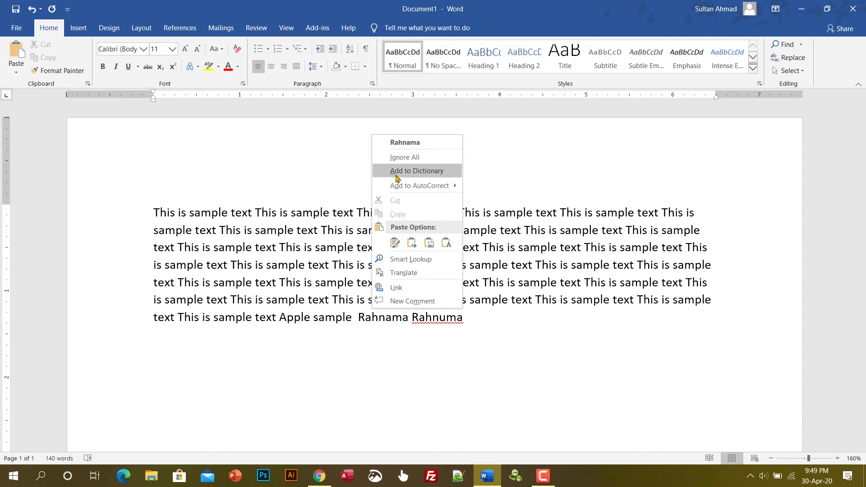
{"action": "left_click", "coordinate": [425, 174]}
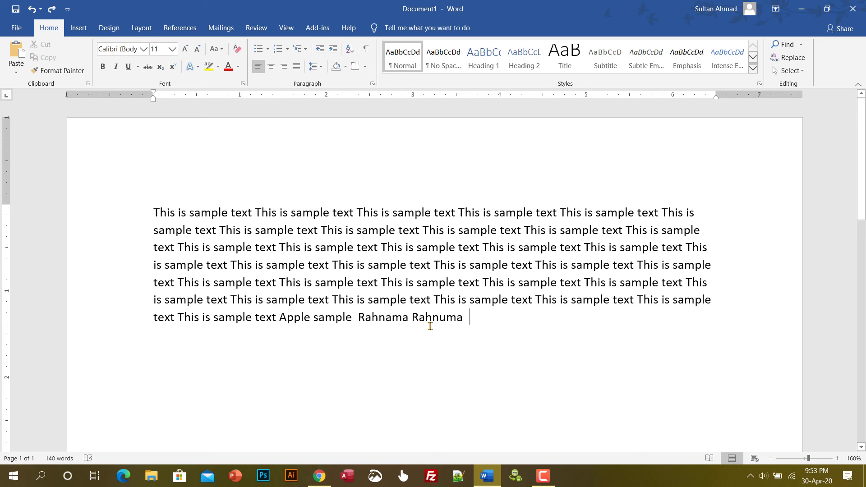
{"action": "type", "text": "salma"}
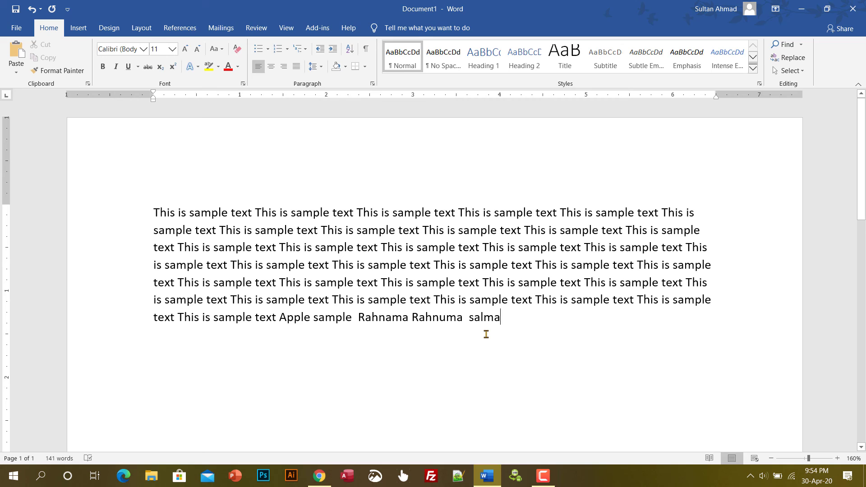
Undo the recent typing step by step, back to the first, uncorrected spelling of the first name
{"action": "left_click", "coordinate": [32, 9]}
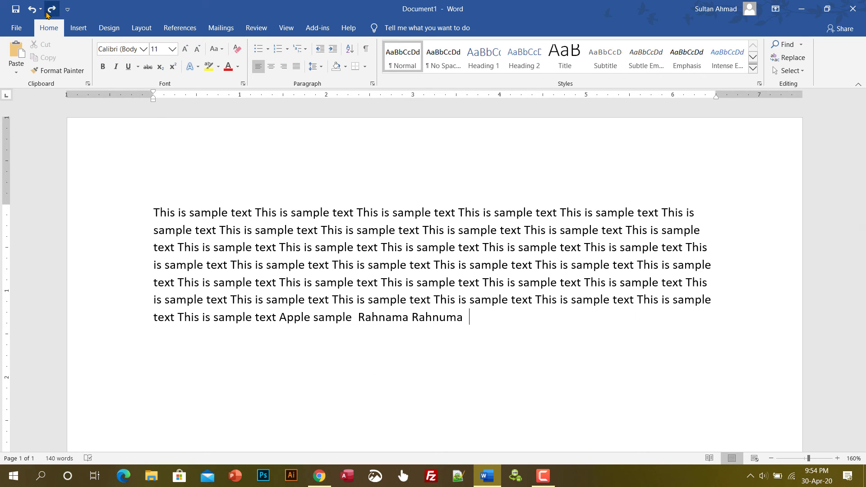
{"action": "left_click", "coordinate": [32, 11]}
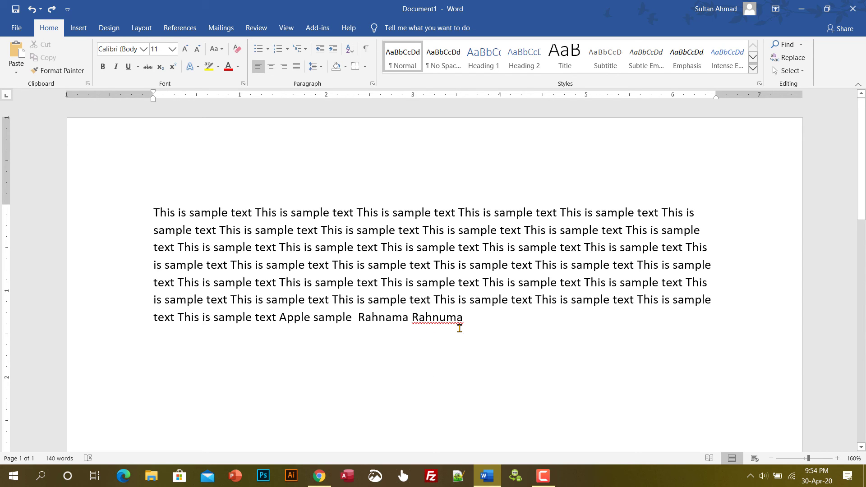
{"action": "left_click", "coordinate": [32, 9]}
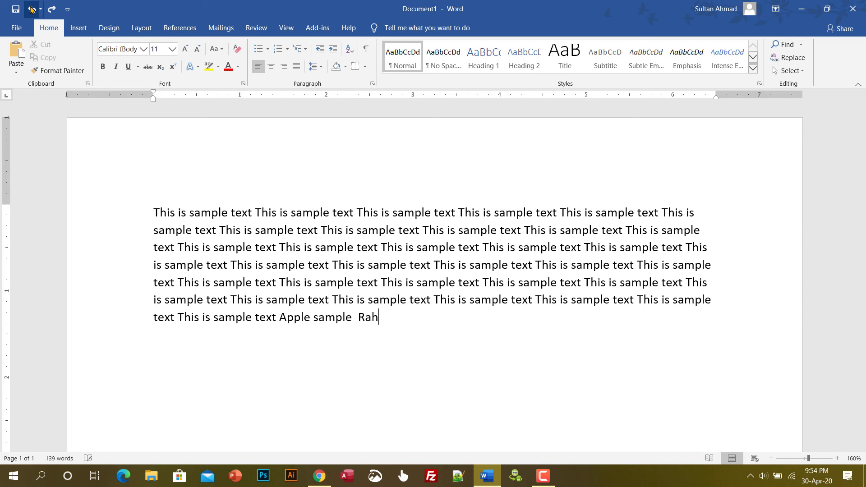
{"action": "left_click", "coordinate": [32, 9]}
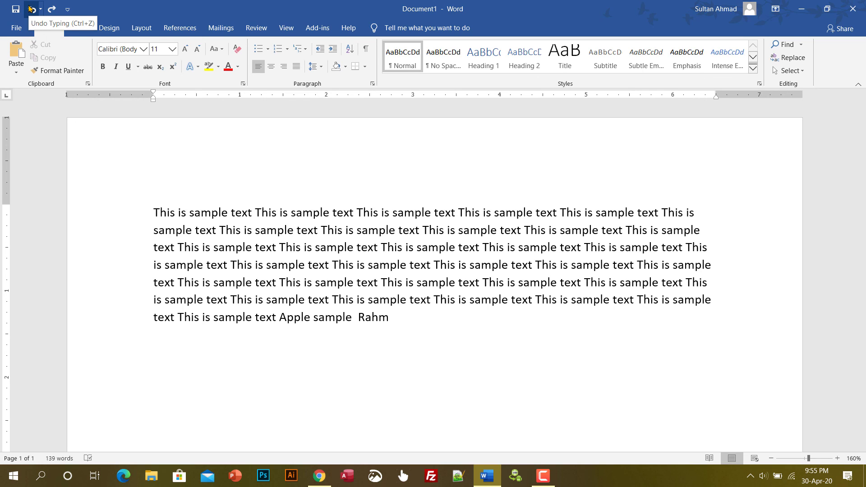
Redo all the undone typing until the three names after "Apple sample" are restored
{"action": "left_click", "coordinate": [50, 10]}
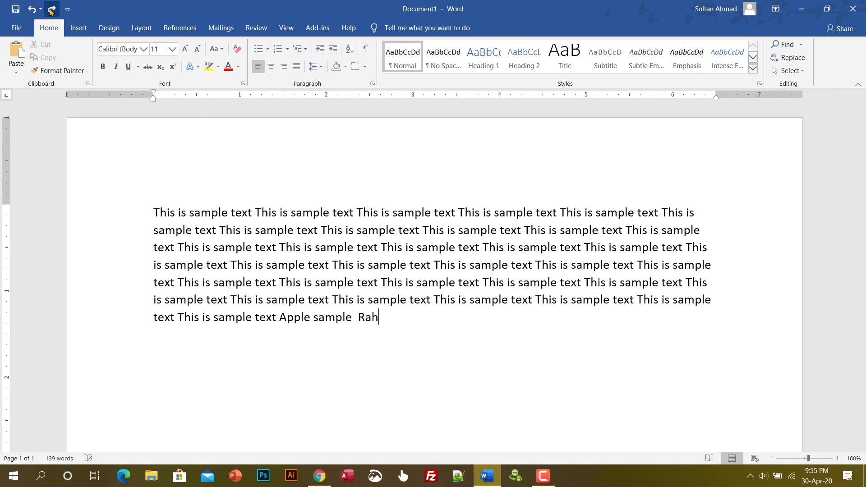
{"action": "left_click", "coordinate": [51, 10]}
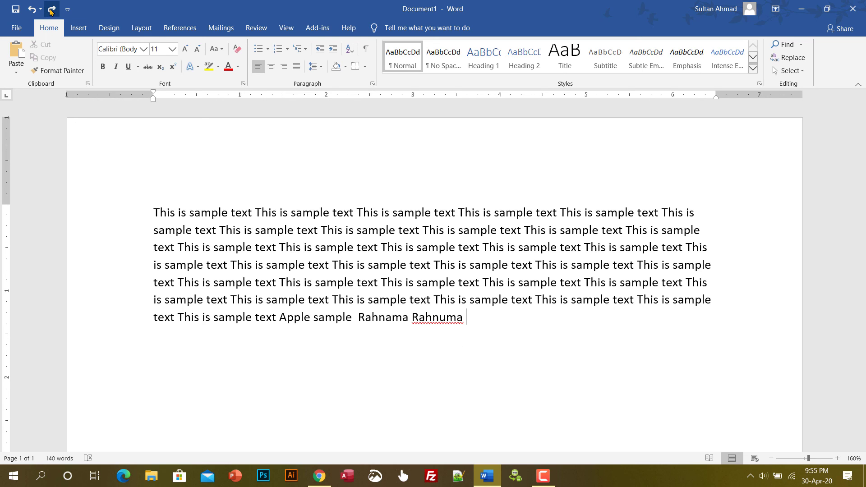
{"action": "left_click", "coordinate": [50, 10]}
{"action": "left_click", "coordinate": [51, 10]}
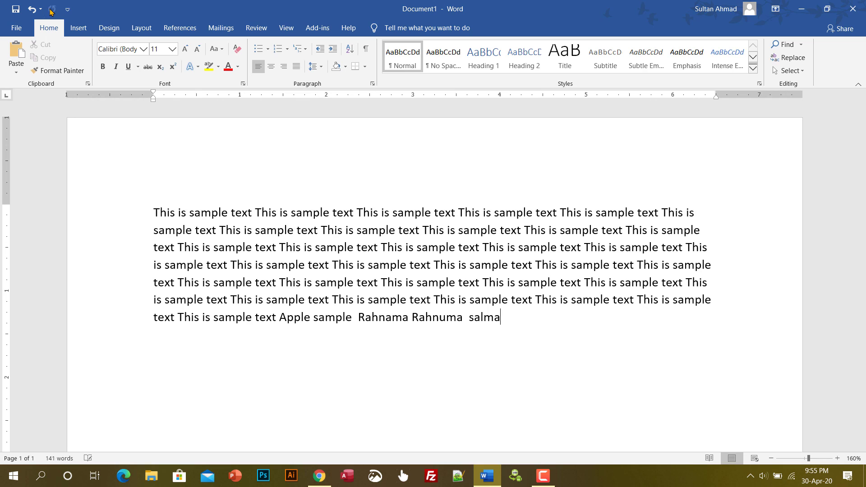